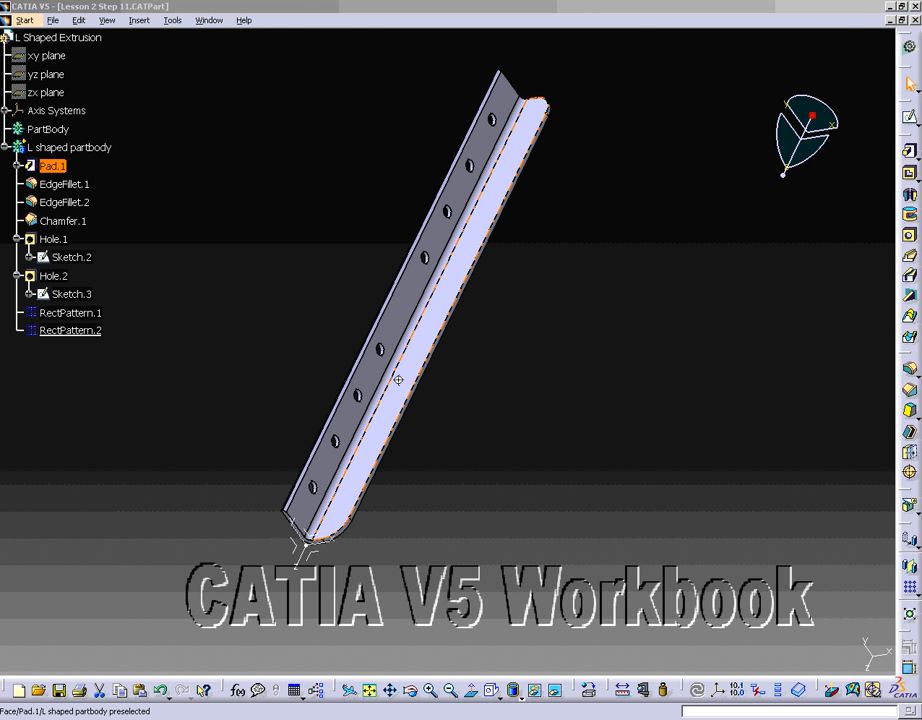
# Inspect the L-shaped part and expand Pad.1 in the specification tree down to the constraints of Sketch.1
pyautogui.moveTo(397, 379); pyautogui.dragTo(562, 330, button='middle')
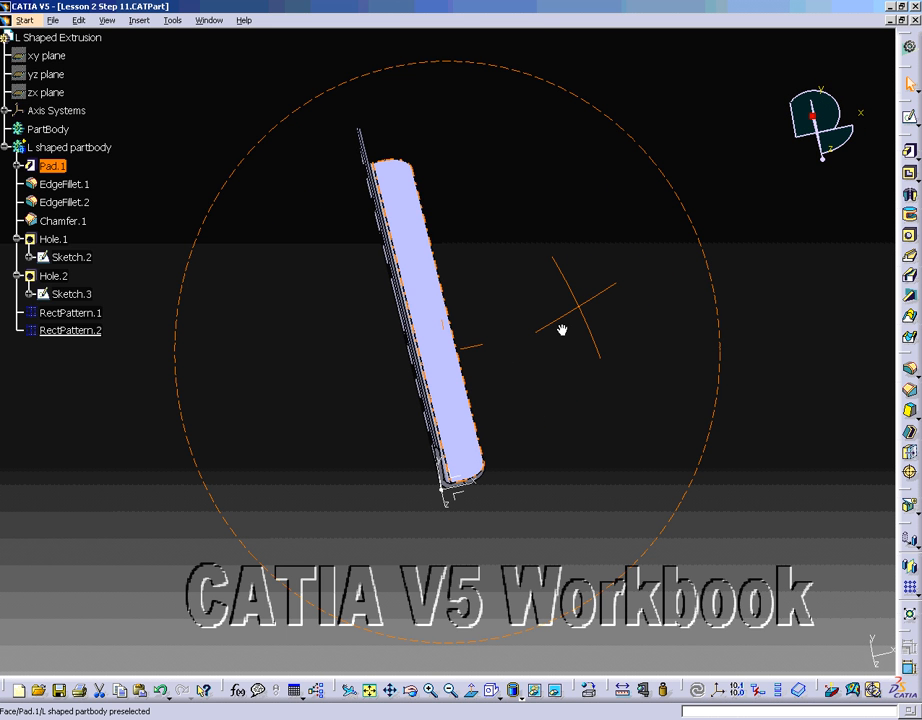
pyautogui.moveTo(562, 330); pyautogui.dragTo(375, 383, button='middle')
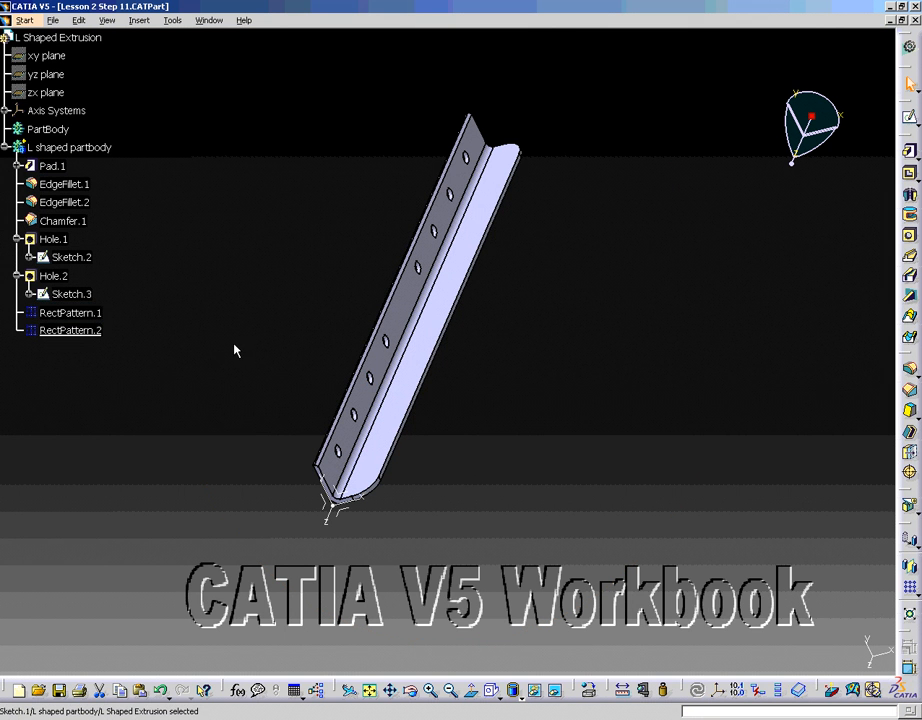
pyautogui.click(18, 166)
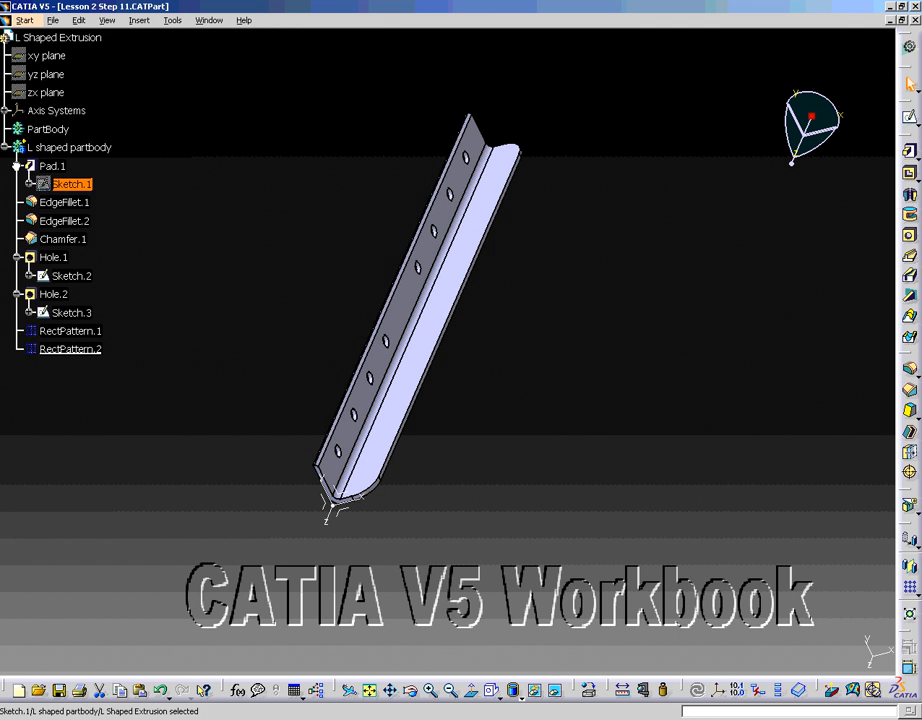
pyautogui.click(82, 185)
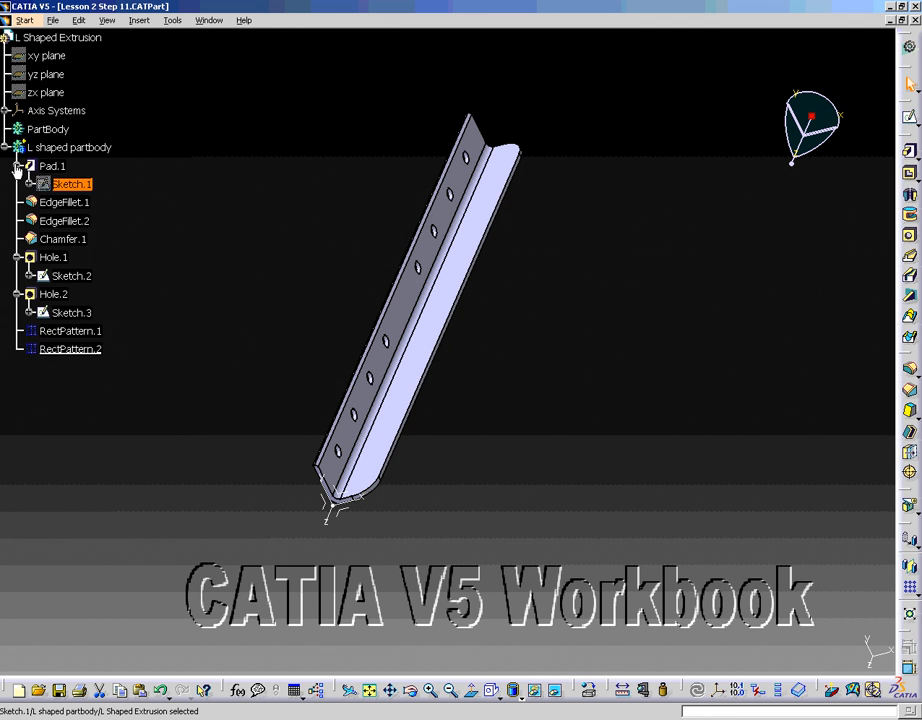
pyautogui.click(17, 167)
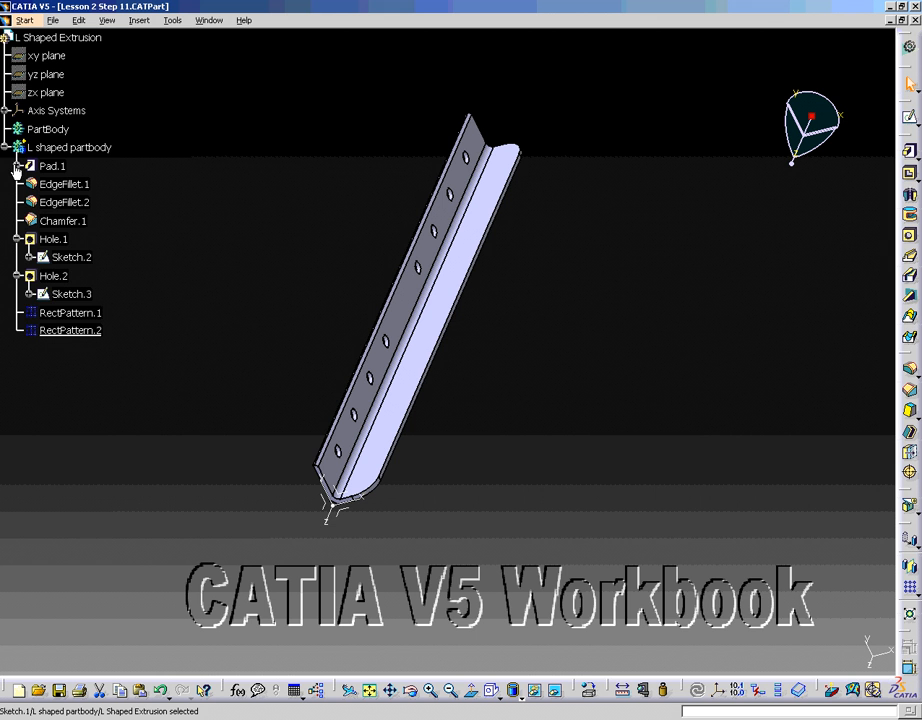
pyautogui.click(16, 166)
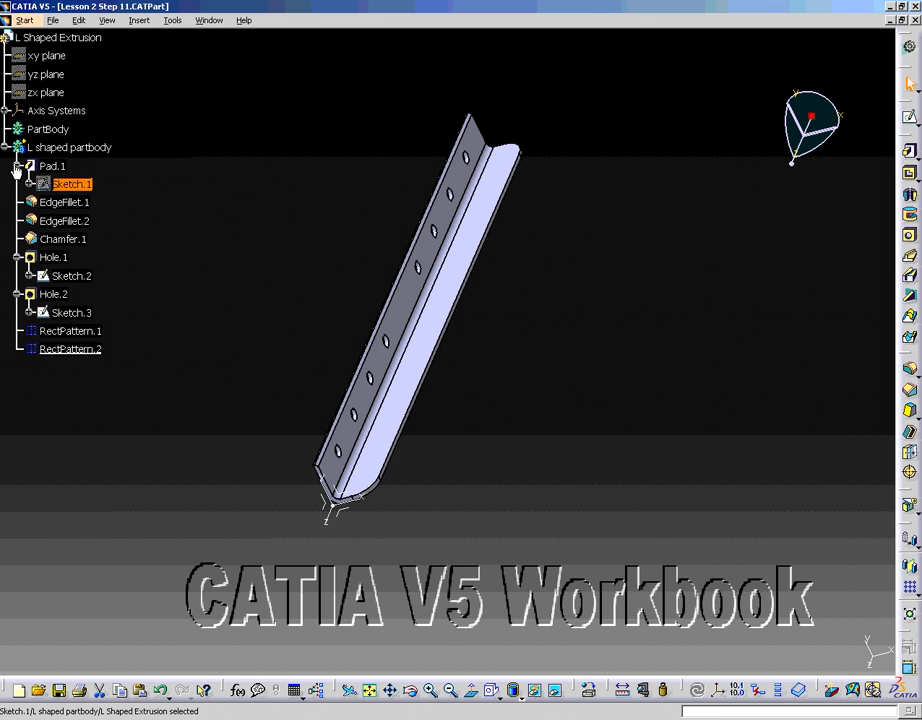
pyautogui.click(16, 166)
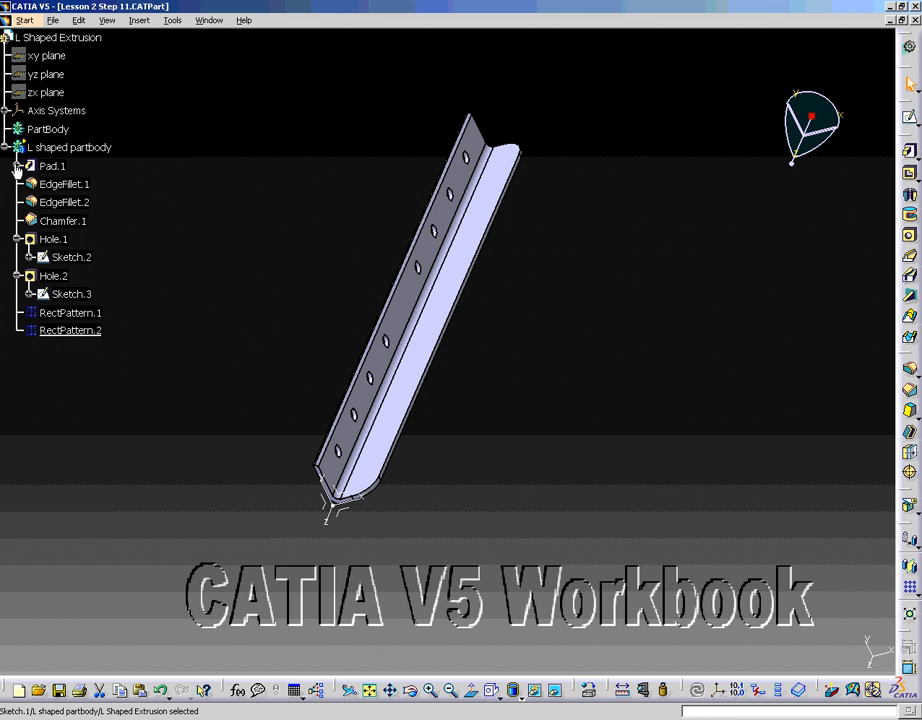
pyautogui.click(16, 166)
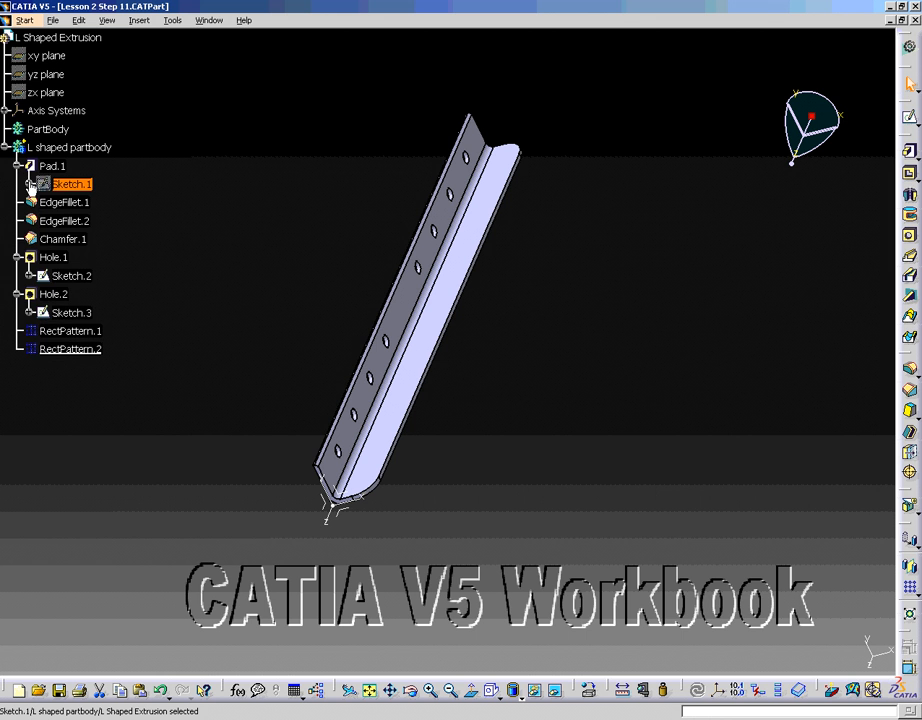
pyautogui.click(29, 184)
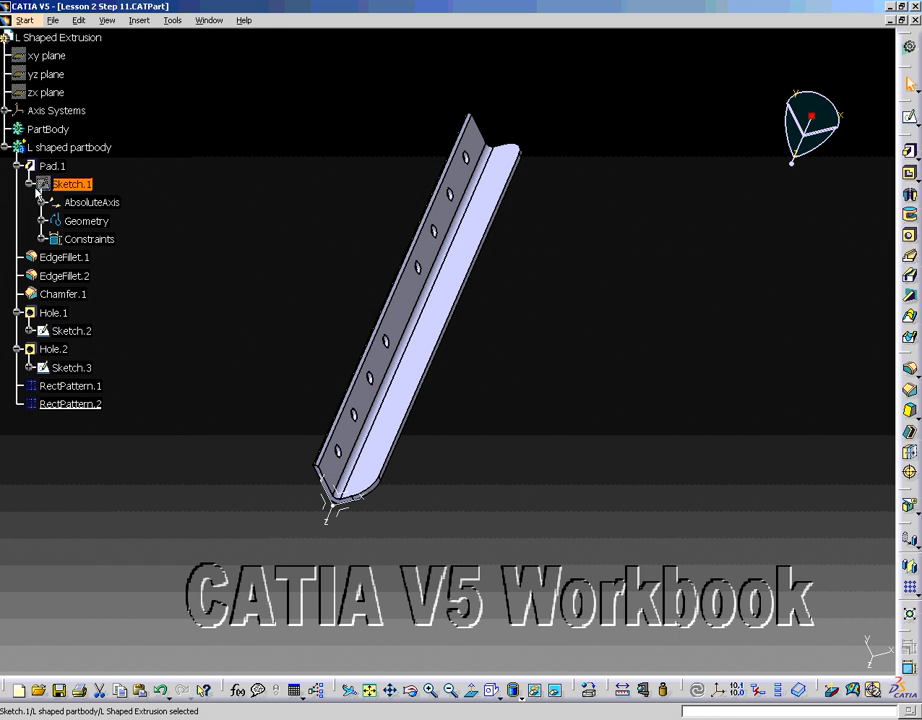
pyautogui.click(41, 239)
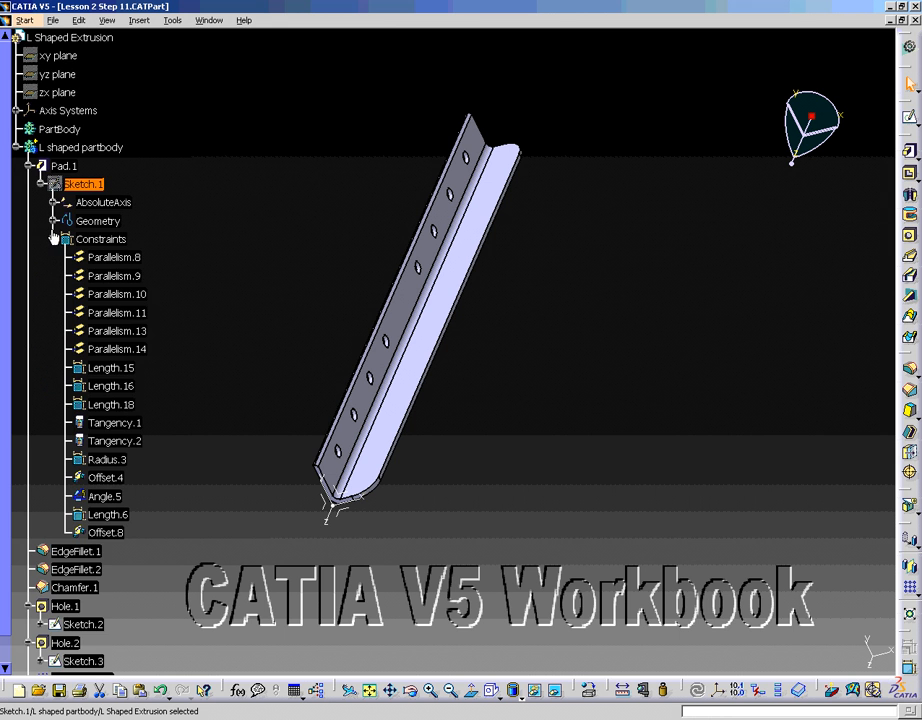
# Open Sketch.1 of Pad.1 for editing, fit the L profile in view and list its constraints in the tree
pyautogui.doubleClick(88, 185)
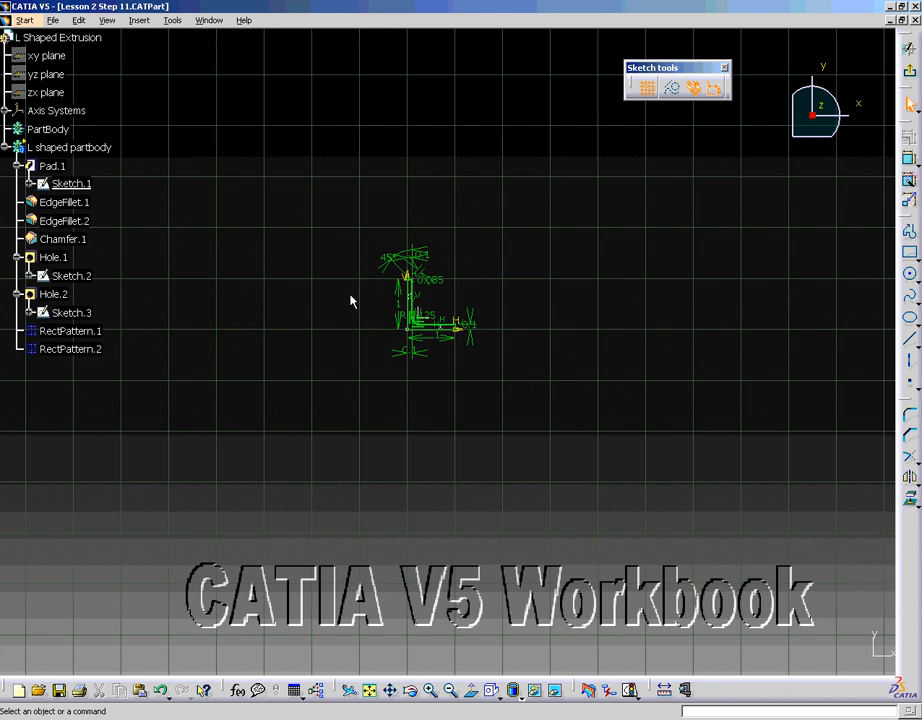
pyautogui.click(370, 691)
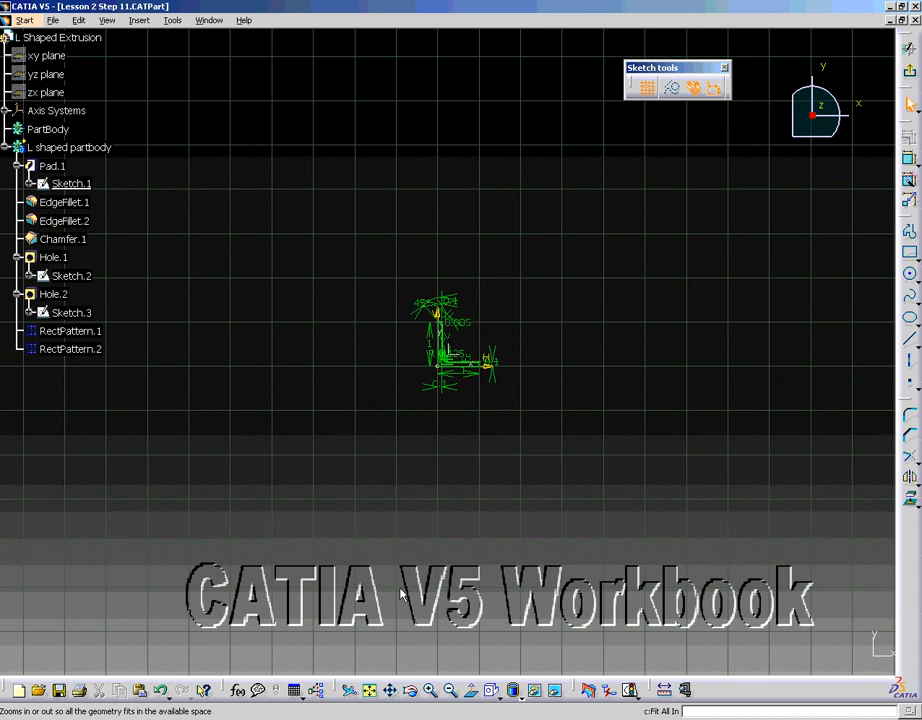
pyautogui.moveTo(447, 406)
pyautogui.mouseDown(button='middle')
pyautogui.moveTo(452, 359)
pyautogui.moveTo(430, 236)
pyautogui.mouseUp(button='middle')
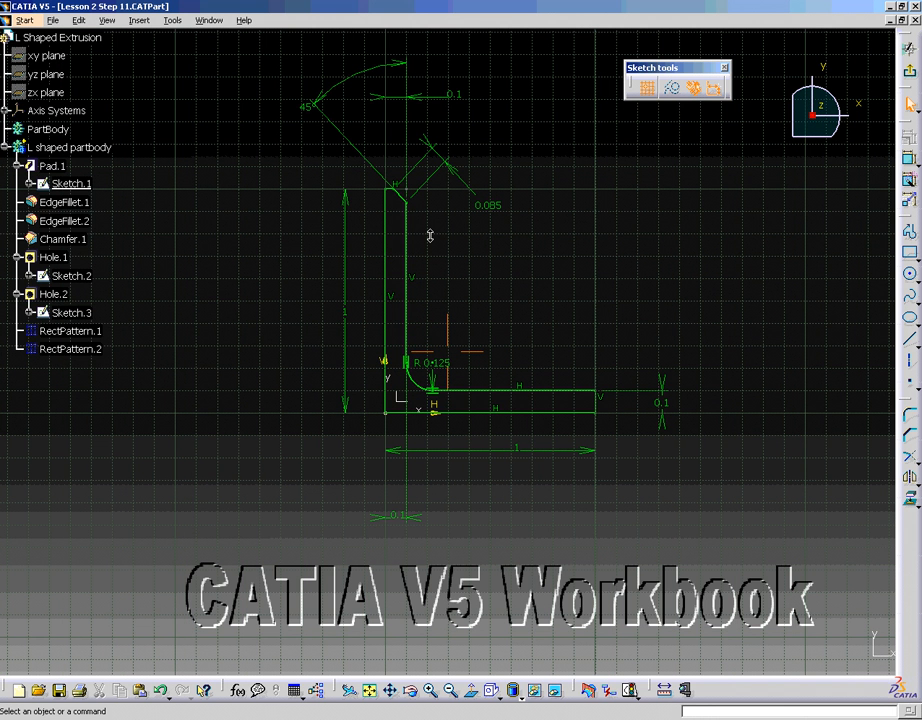
pyautogui.moveTo(430, 236); pyautogui.dragTo(430, 204, button='middle')
pyautogui.moveTo(576, 350); pyautogui.dragTo(480, 410, button='middle')
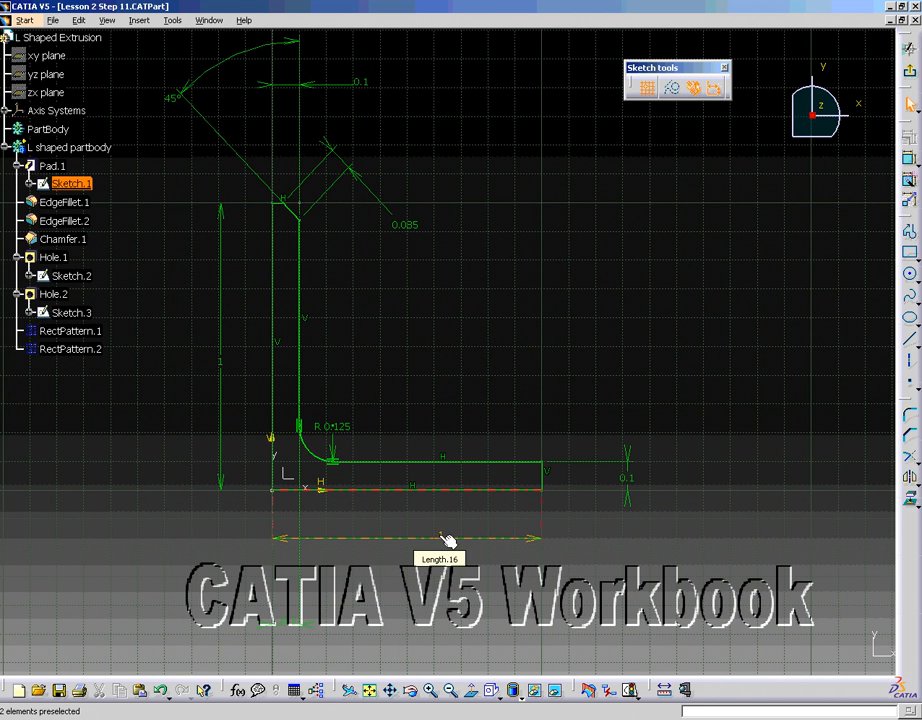
pyautogui.click(28, 183)
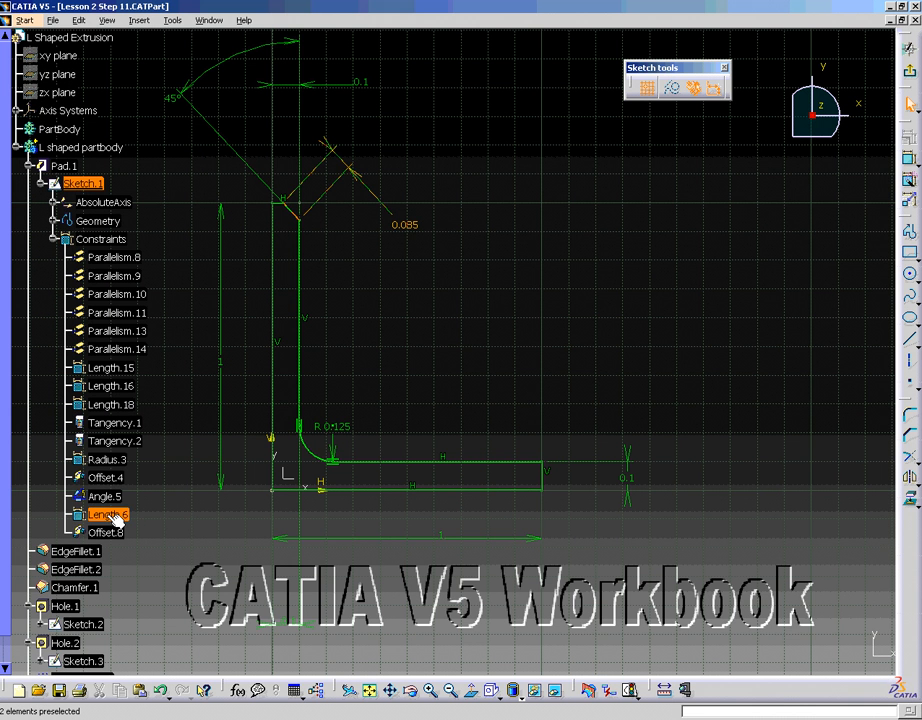
# Set the length of the L profile's horizontal leg to 2 in and exit the sketch
pyautogui.doubleClick(447, 538)
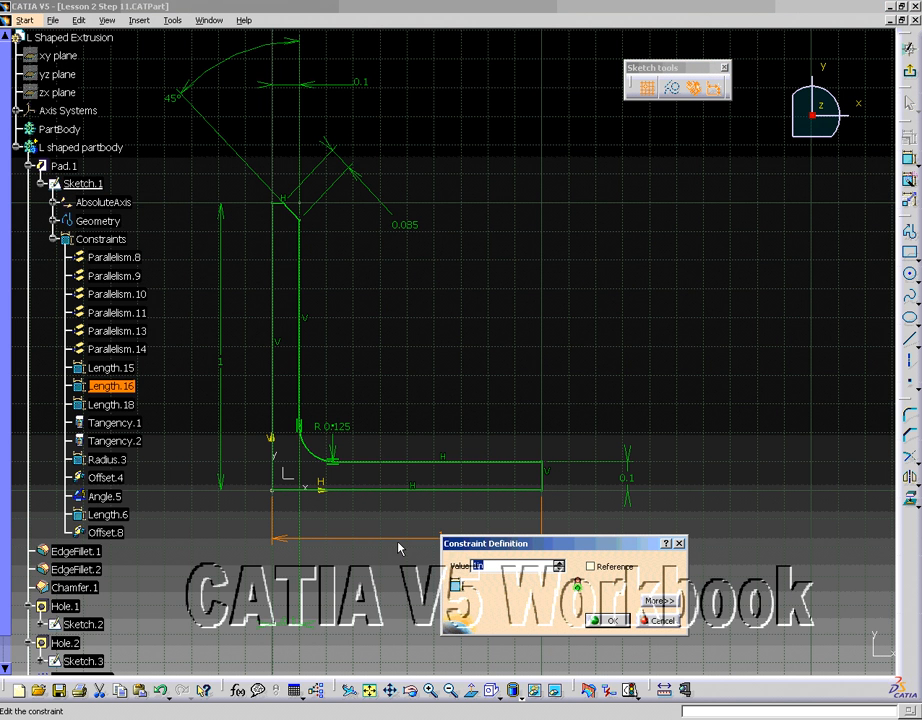
pyautogui.moveTo(576, 545); pyautogui.dragTo(447, 303)
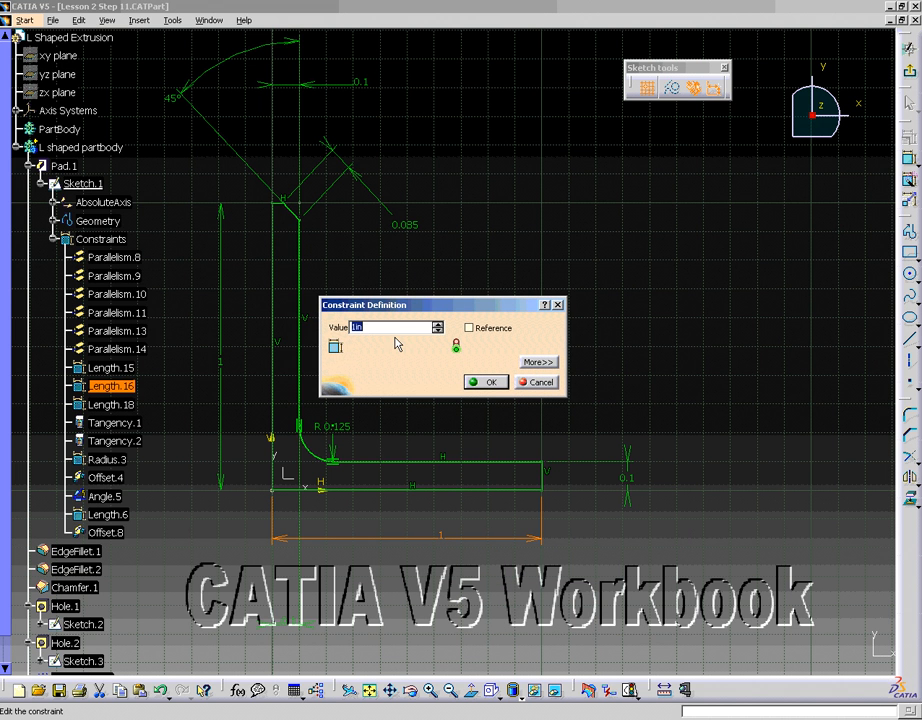
pyautogui.write('2')
pyautogui.click(492, 382)
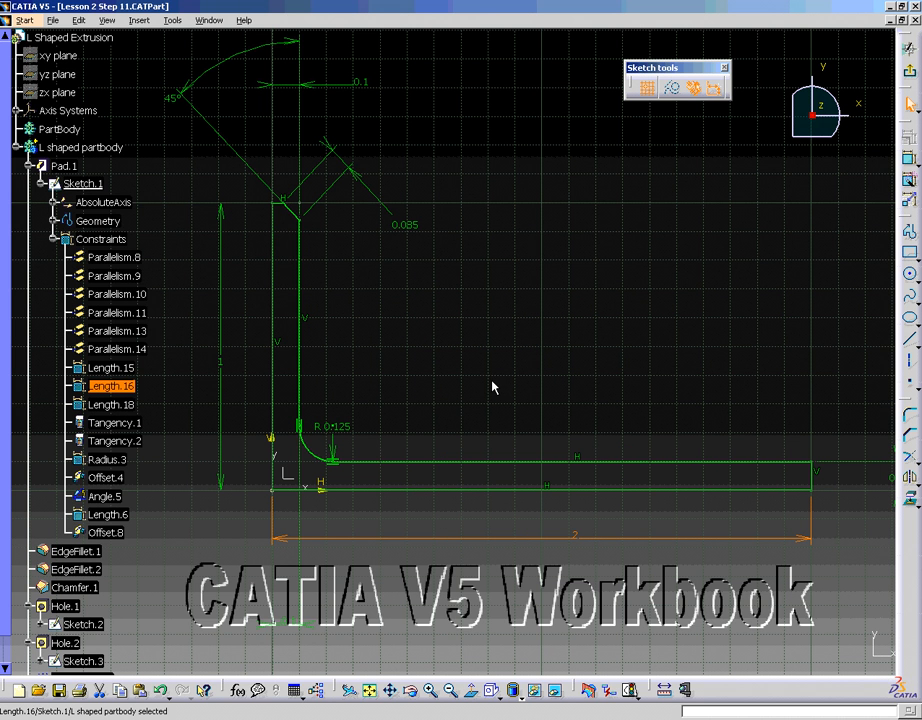
pyautogui.click(580, 539)
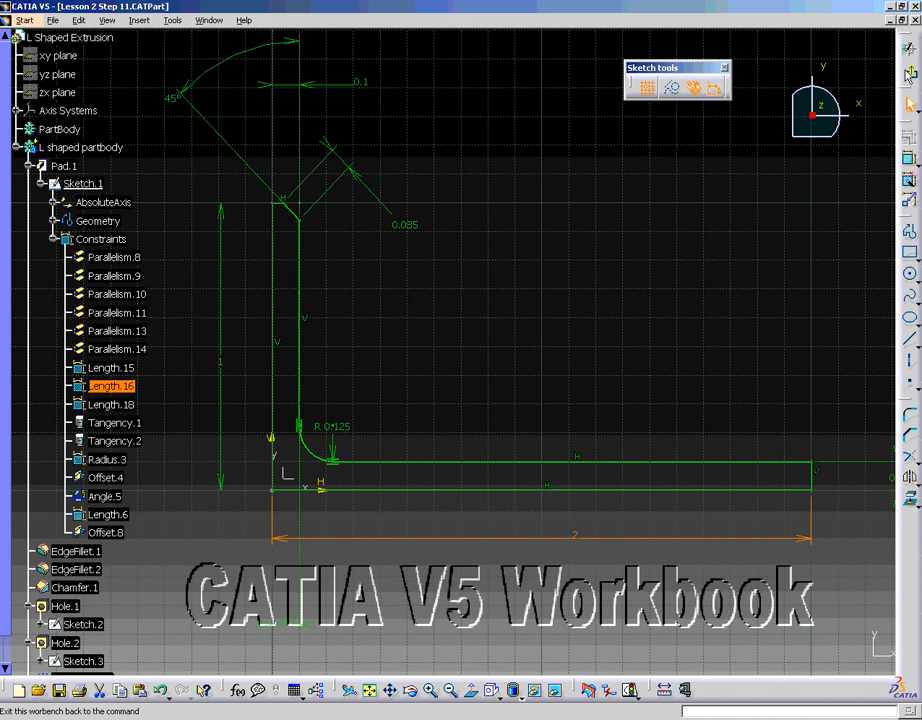
pyautogui.click(911, 75)
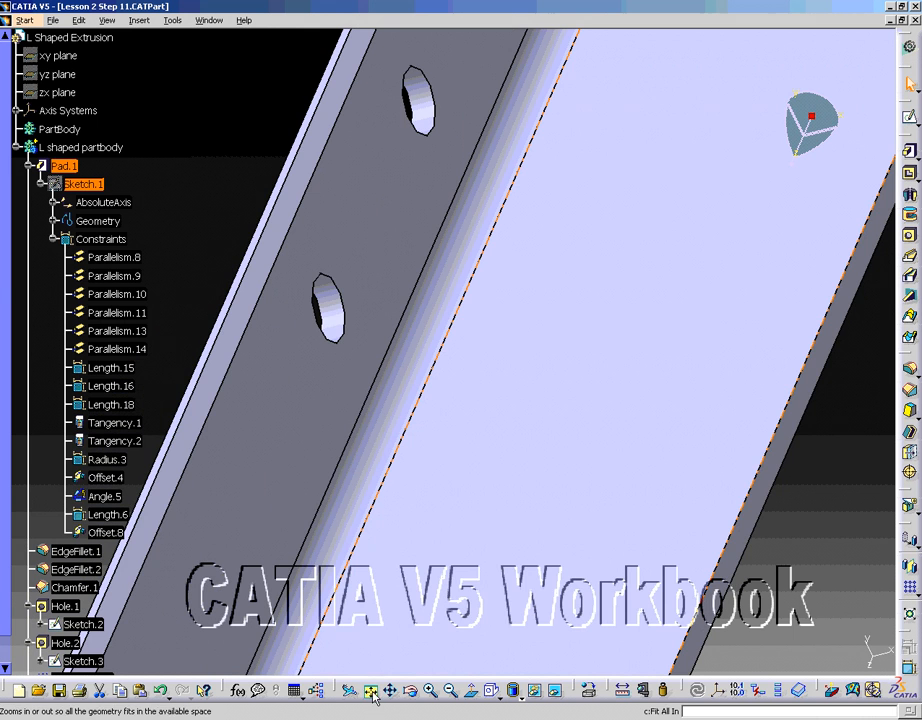
# Measure the distance between the two long edges of the wide flange with Measure Between, without keeping the measurement
pyautogui.click(371, 691)
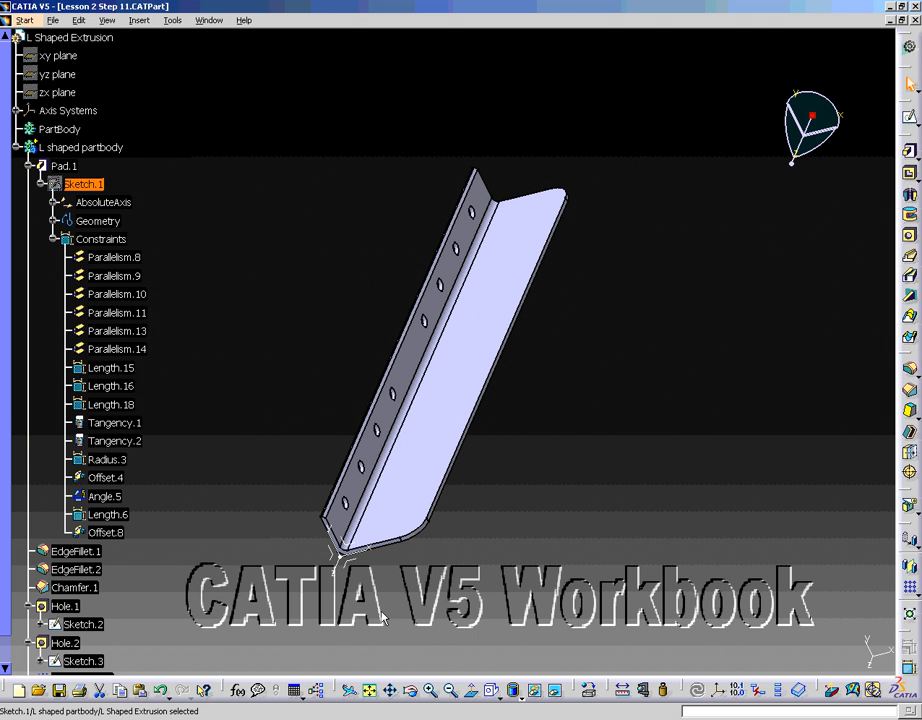
pyautogui.moveTo(405, 500); pyautogui.dragTo(522, 316, button='middle')
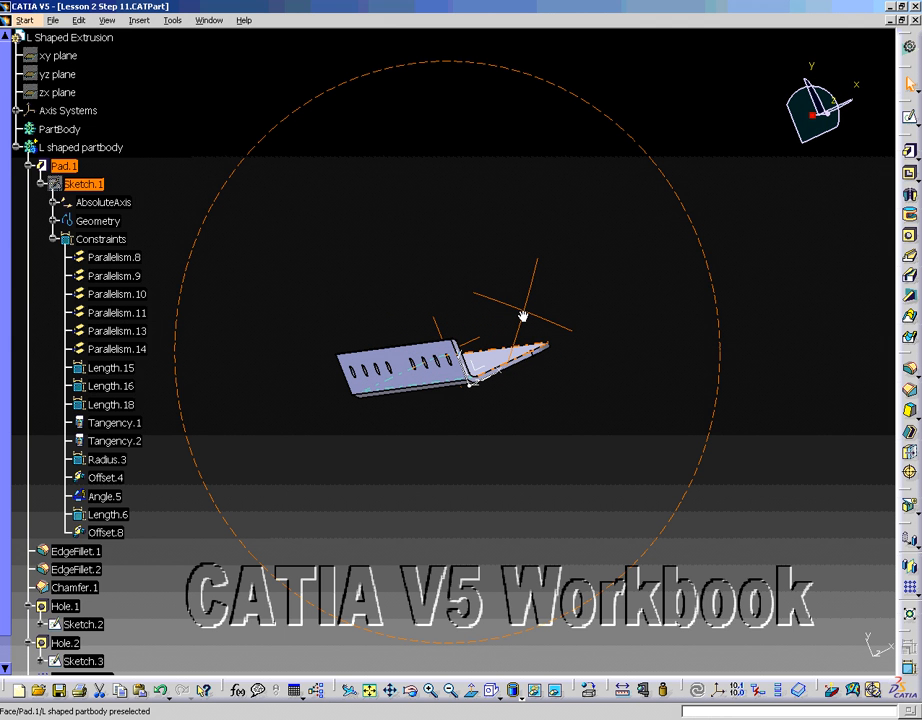
pyautogui.moveTo(522, 316); pyautogui.dragTo(391, 230, button='middle')
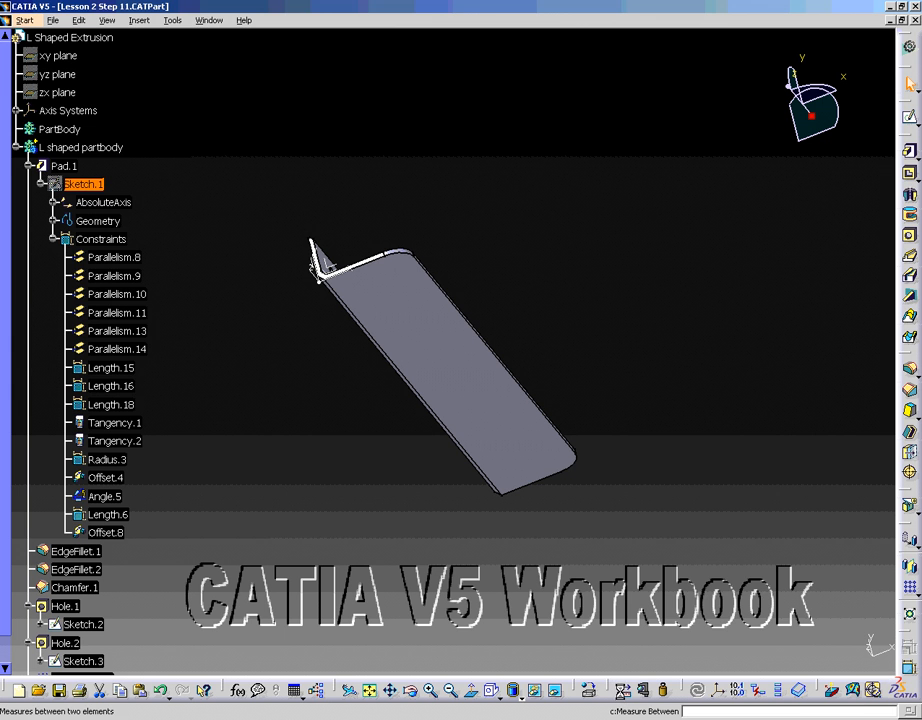
pyautogui.click(622, 692)
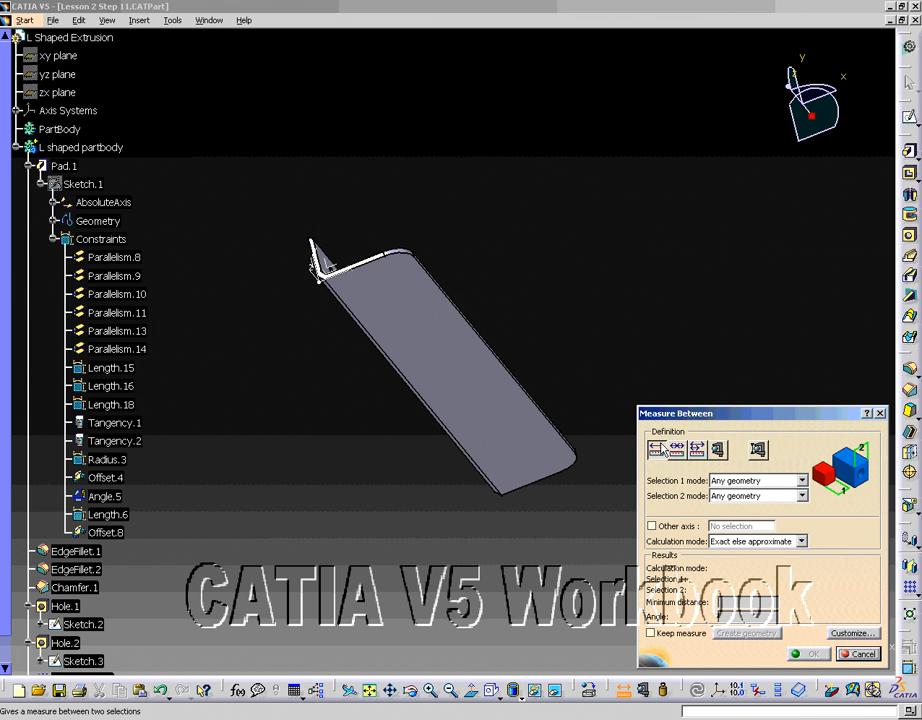
pyautogui.click(465, 462)
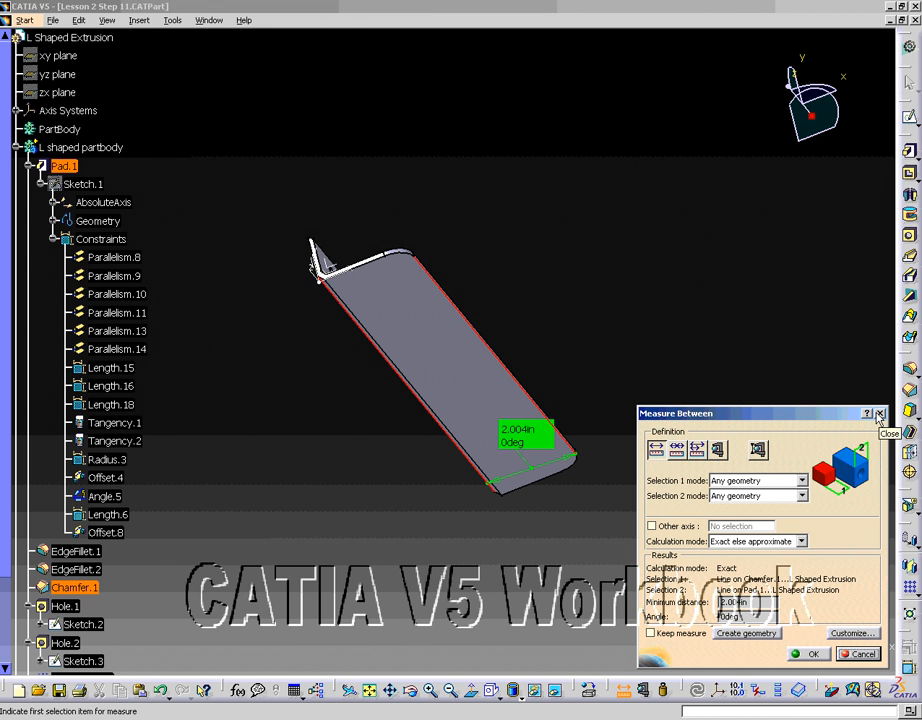
pyautogui.click(808, 653)
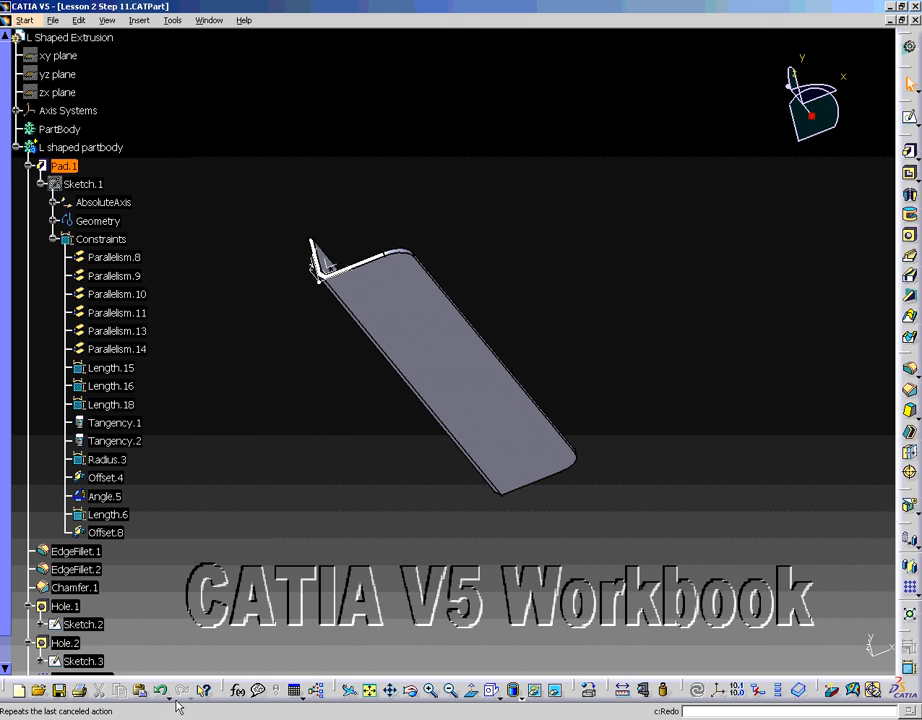
# Undo the leg length change in the sketch, check the part, and redo the change
pyautogui.click(163, 694)
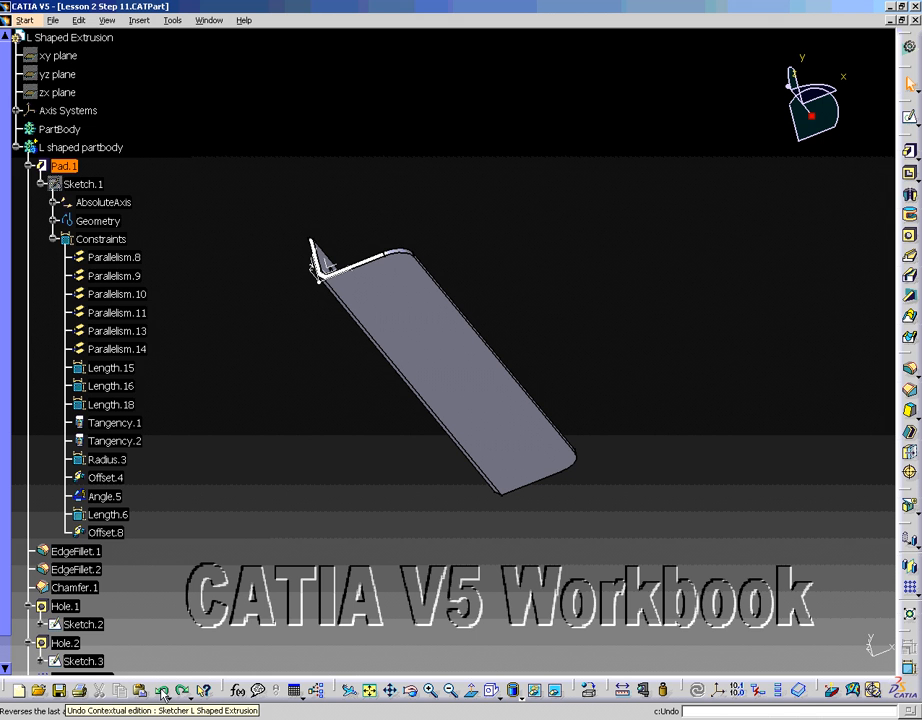
pyautogui.click(163, 694)
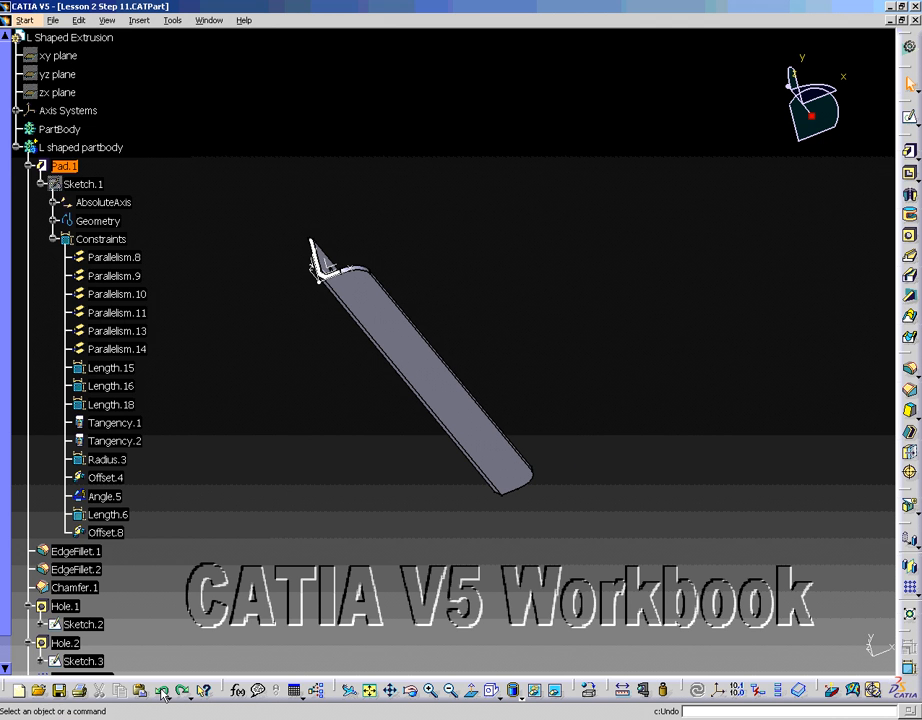
pyautogui.moveTo(437, 256)
pyautogui.mouseDown(button='middle')
pyautogui.moveTo(422, 342)
pyautogui.moveTo(426, 391)
pyautogui.moveTo(471, 477)
pyautogui.mouseUp(button='middle')
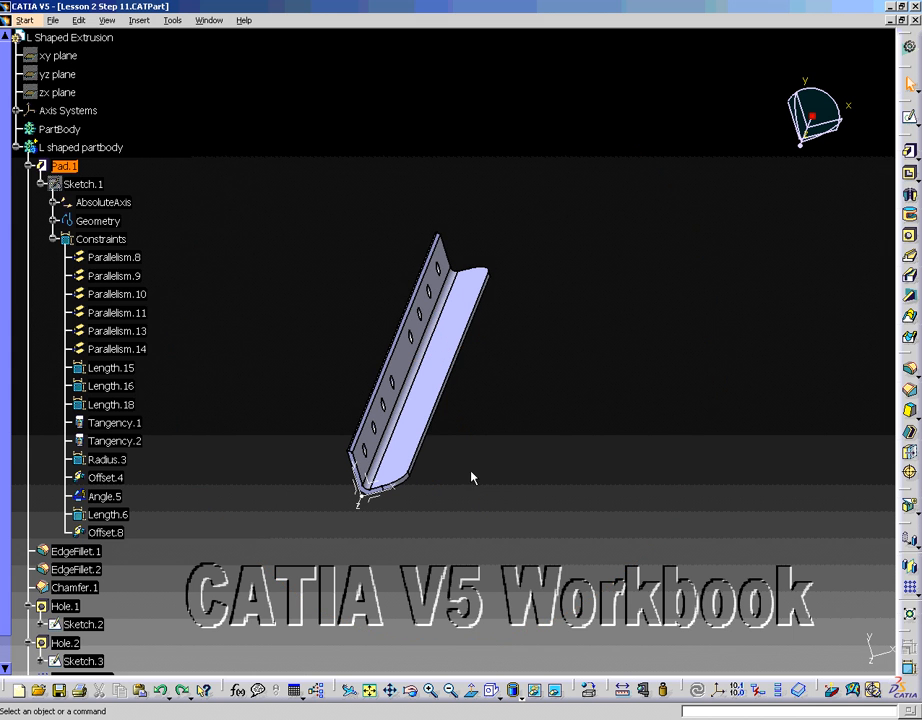
pyautogui.click(184, 694)
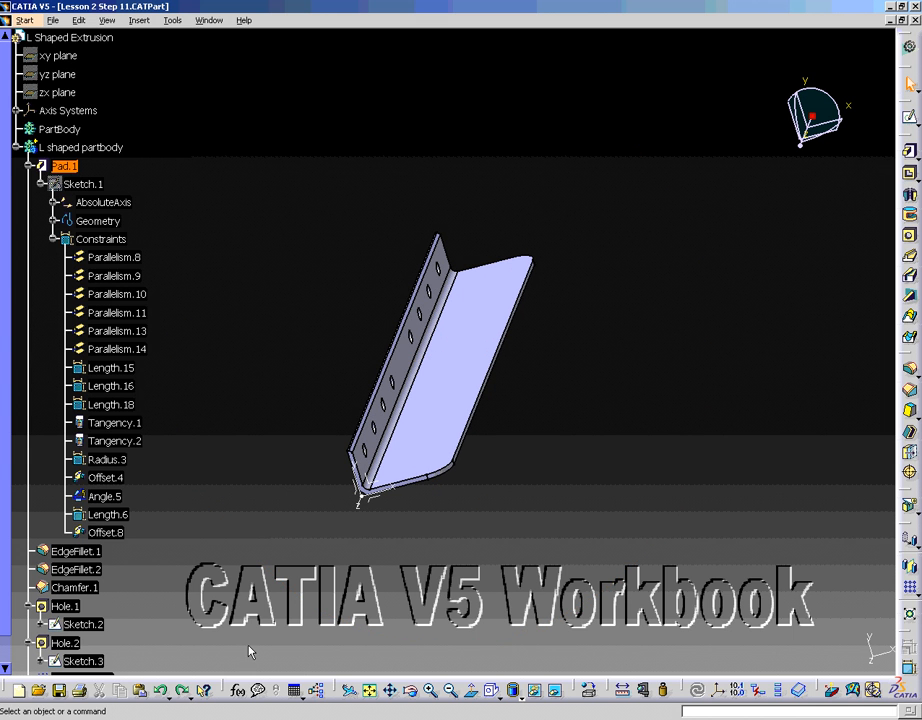
# Reopen Sketch.1 and set the length of the L profile's horizontal leg to 1 in
pyautogui.doubleClick(76, 184)
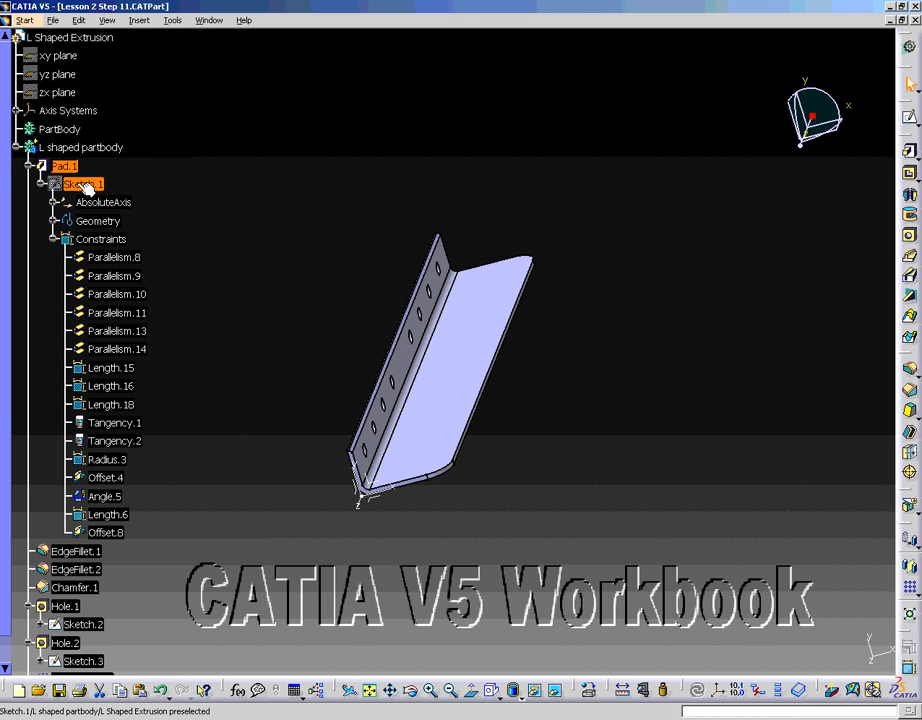
pyautogui.doubleClick(85, 186)
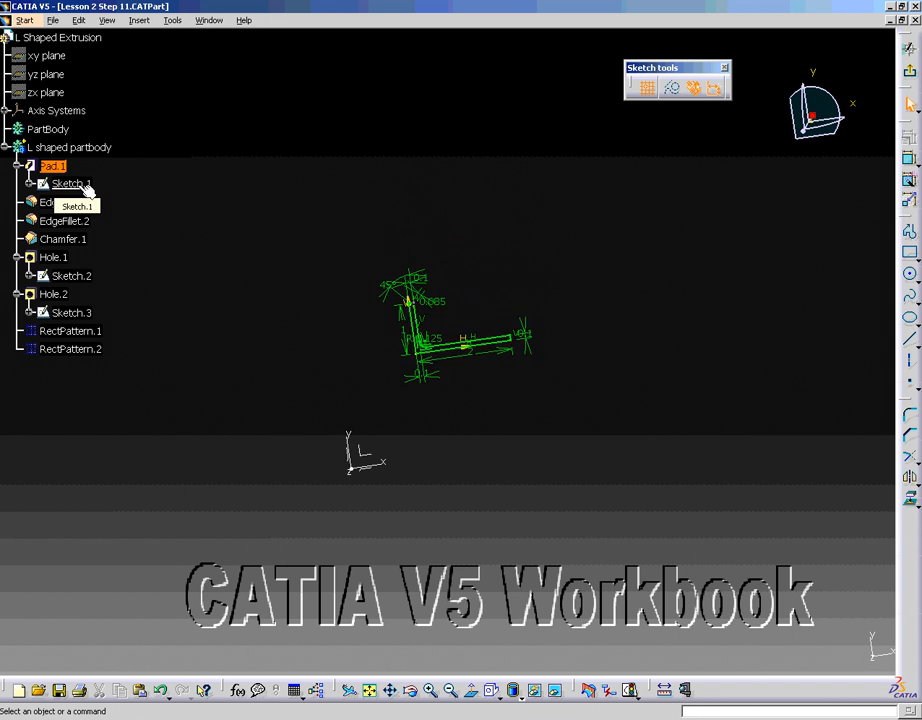
pyautogui.moveTo(431, 398); pyautogui.dragTo(432, 386, button='middle')
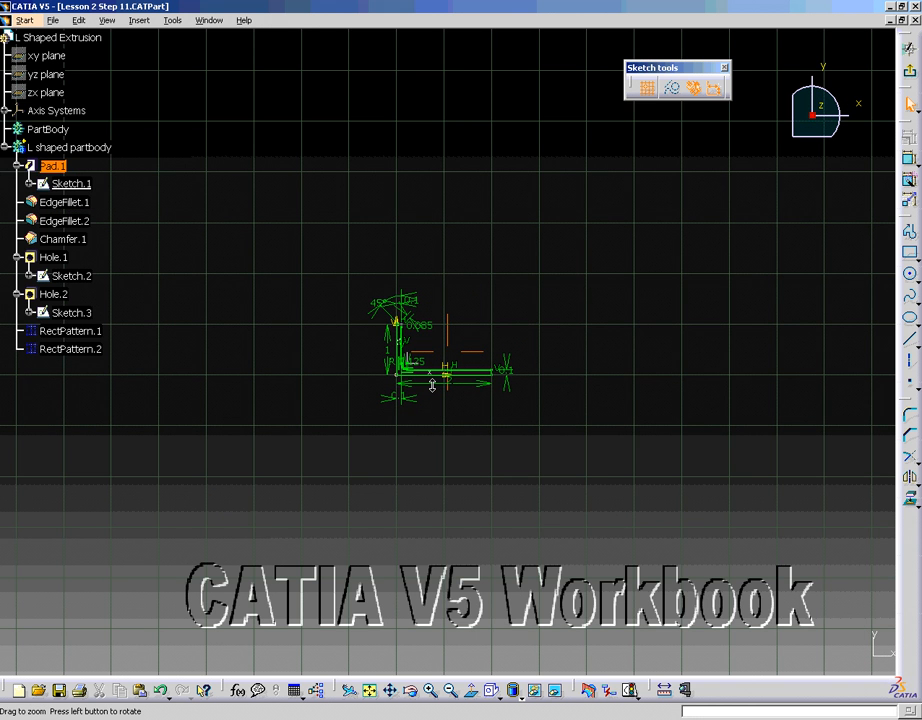
pyautogui.moveTo(432, 386); pyautogui.dragTo(457, 497, button='middle')
pyautogui.doubleClick(457, 497)
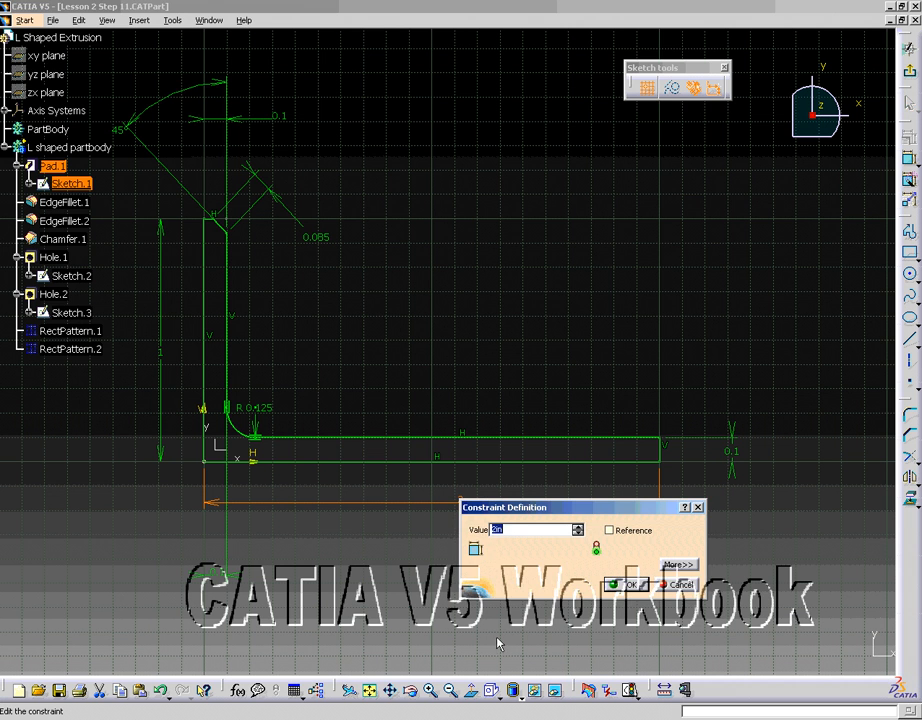
pyautogui.press('Return')
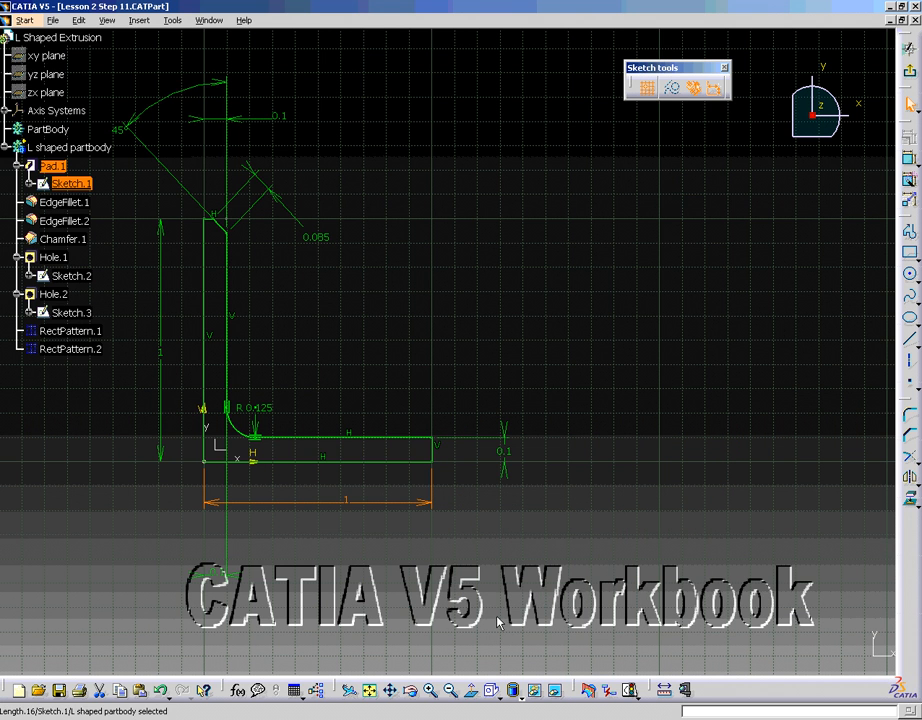
# Exit Sketch.1 and check the rebuilt L-shaped part with the 1 in leg
pyautogui.click(909, 72)
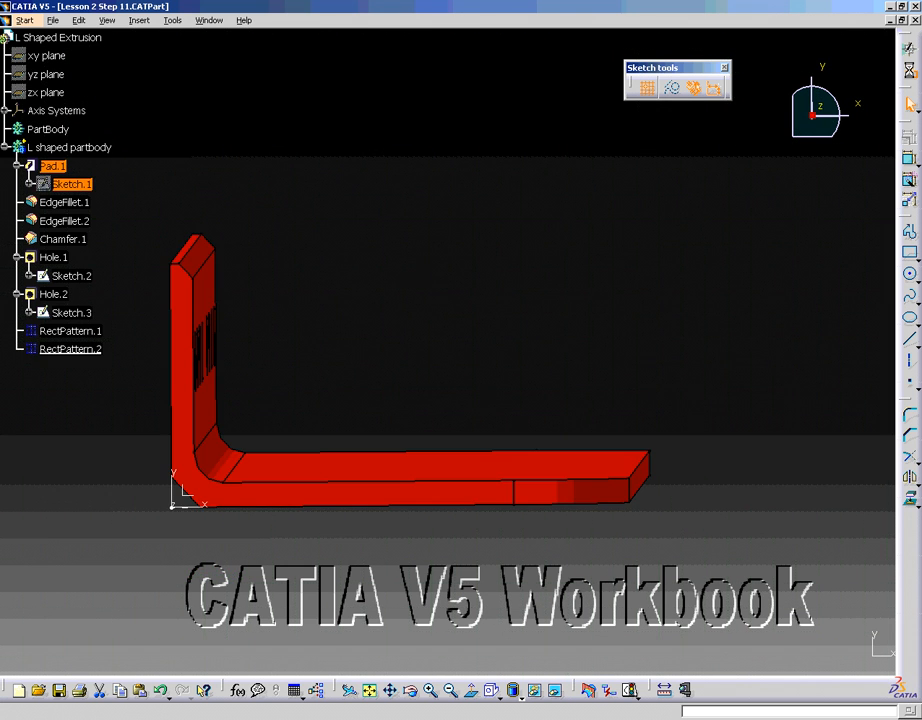
pyautogui.moveTo(661, 123); pyautogui.dragTo(662, 128, button='middle')
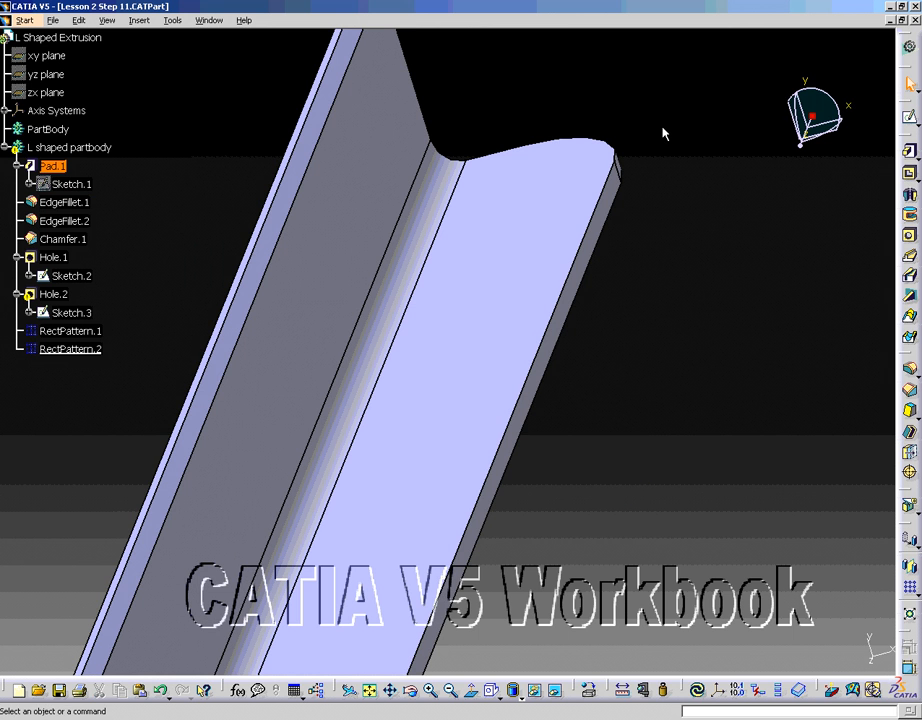
# Undo the last two leg length edits and check the whole L-shaped part with its hole pattern
pyautogui.click(162, 691)
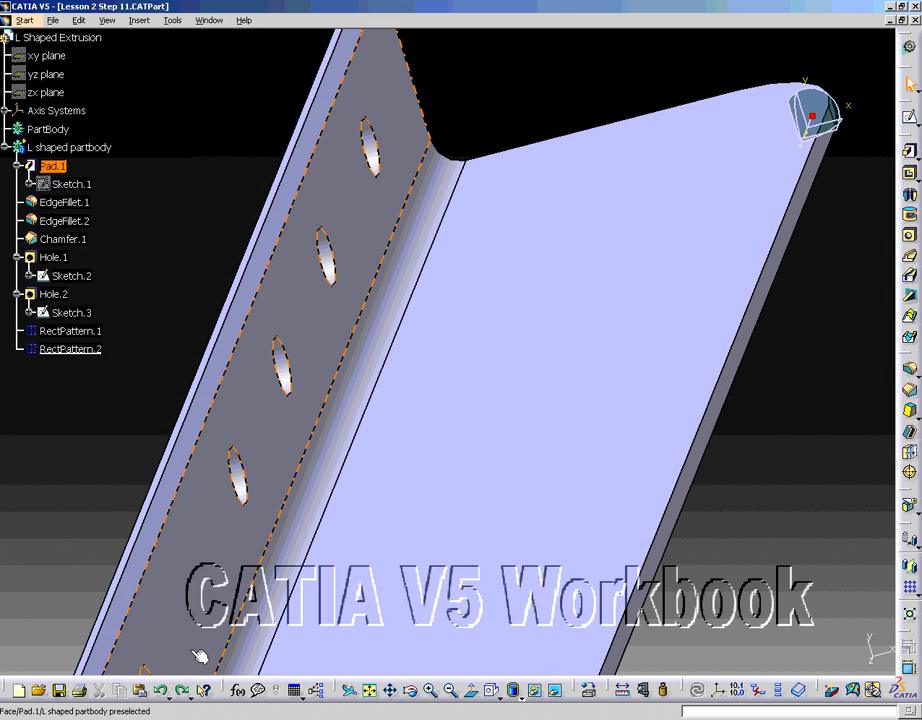
pyautogui.click(164, 693)
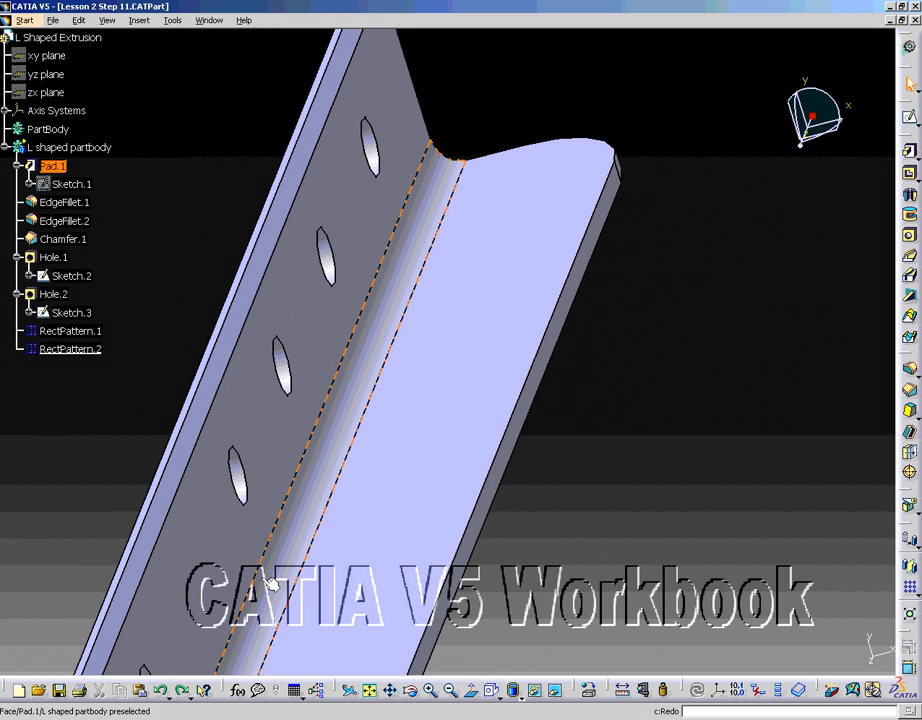
pyautogui.moveTo(275, 550); pyautogui.dragTo(400, 402, button='middle')
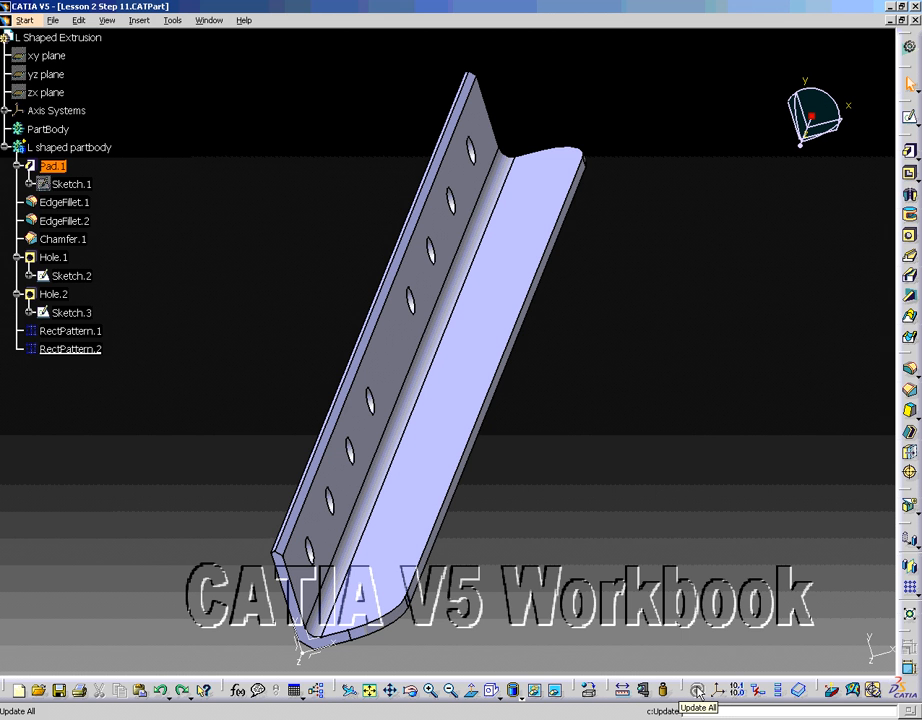
# Look up the Update command among the edit commands
pyautogui.click(78, 22)
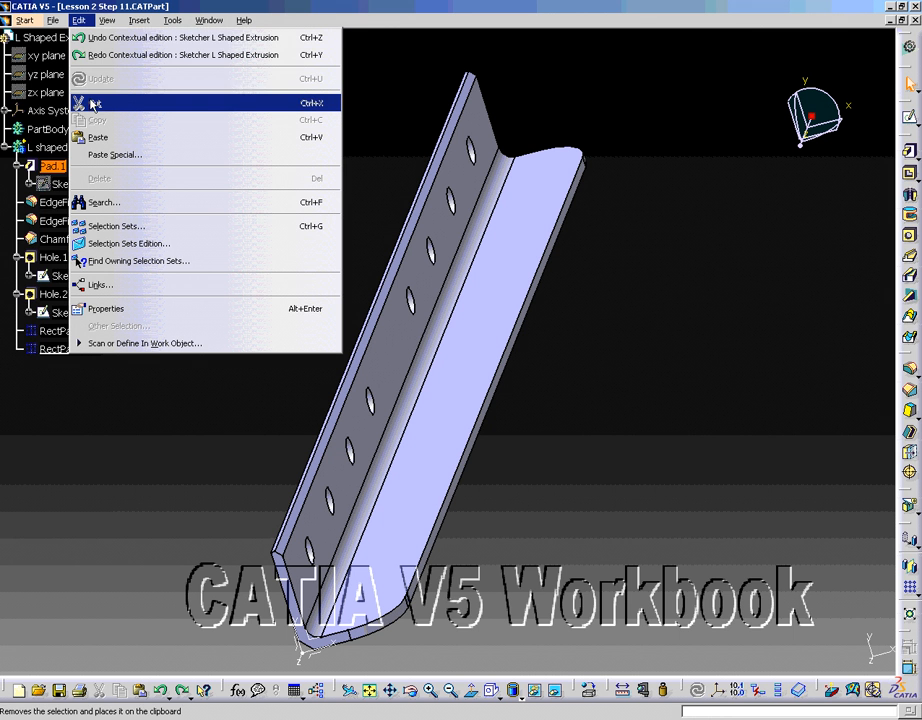